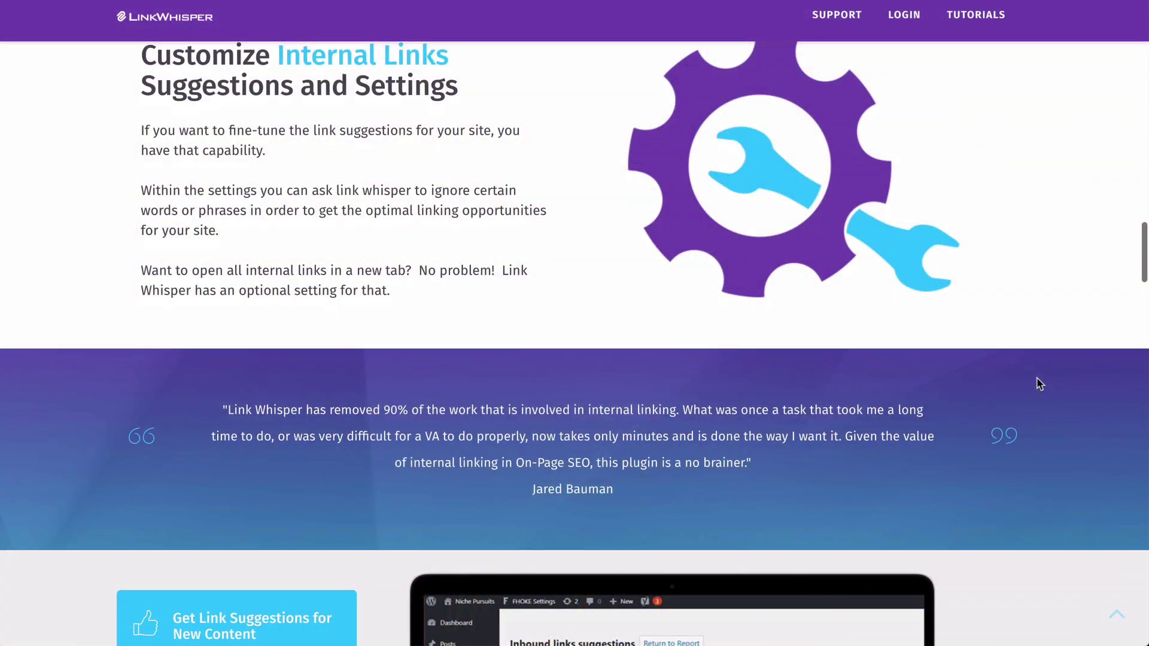
scroll(1037, 381, down, 10)
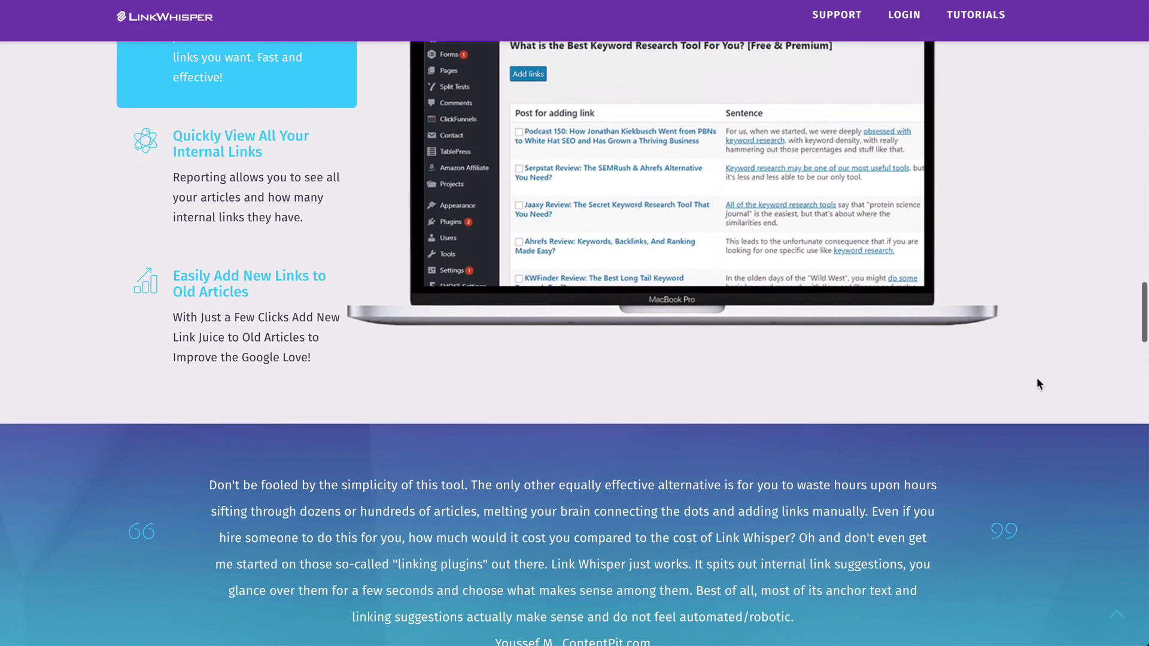
scroll(1037, 384, down, 8)
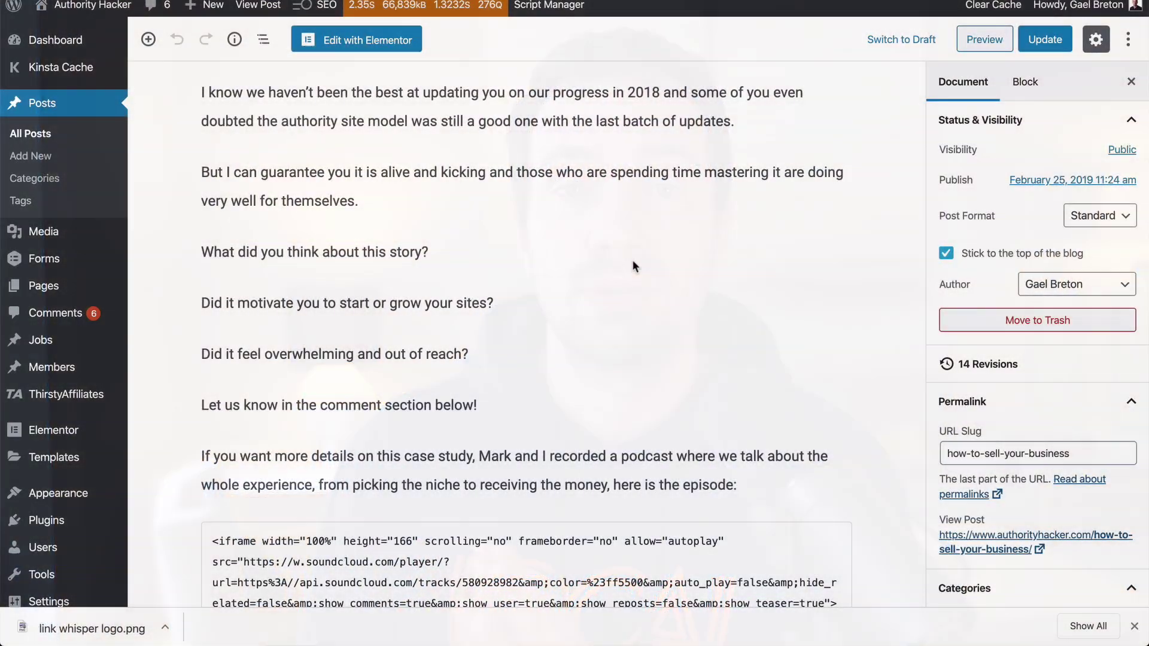
Enable the Job and Members post types for linking in Link Whisper settings
scroll(633, 260, down, 15)
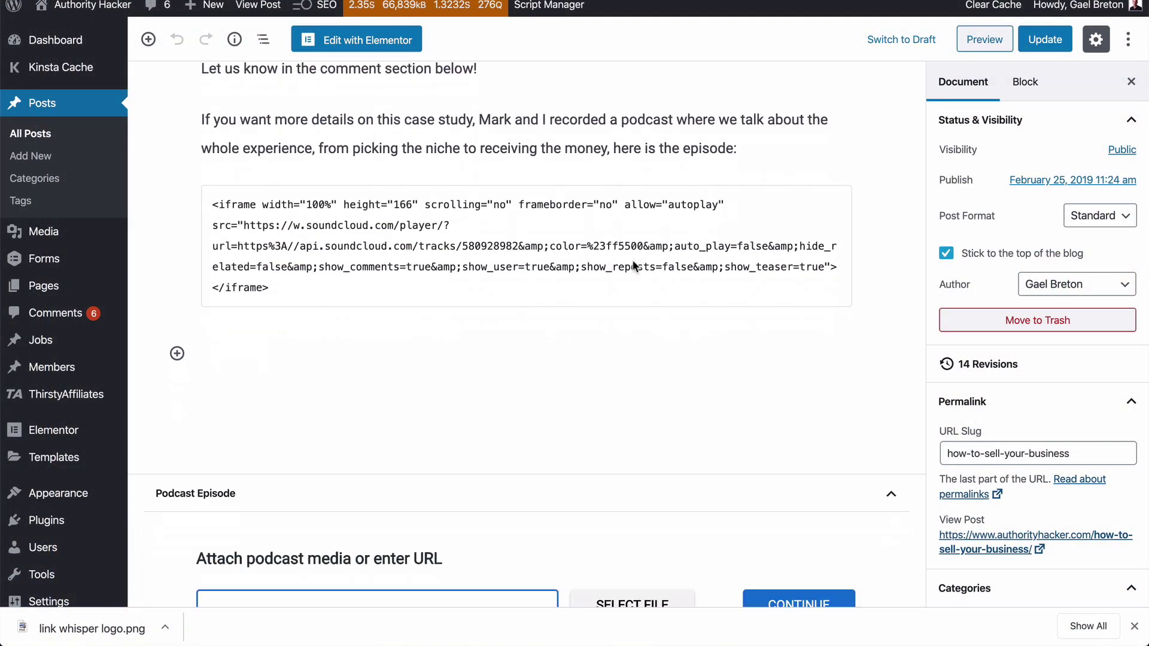
scroll(632, 261, down, 15)
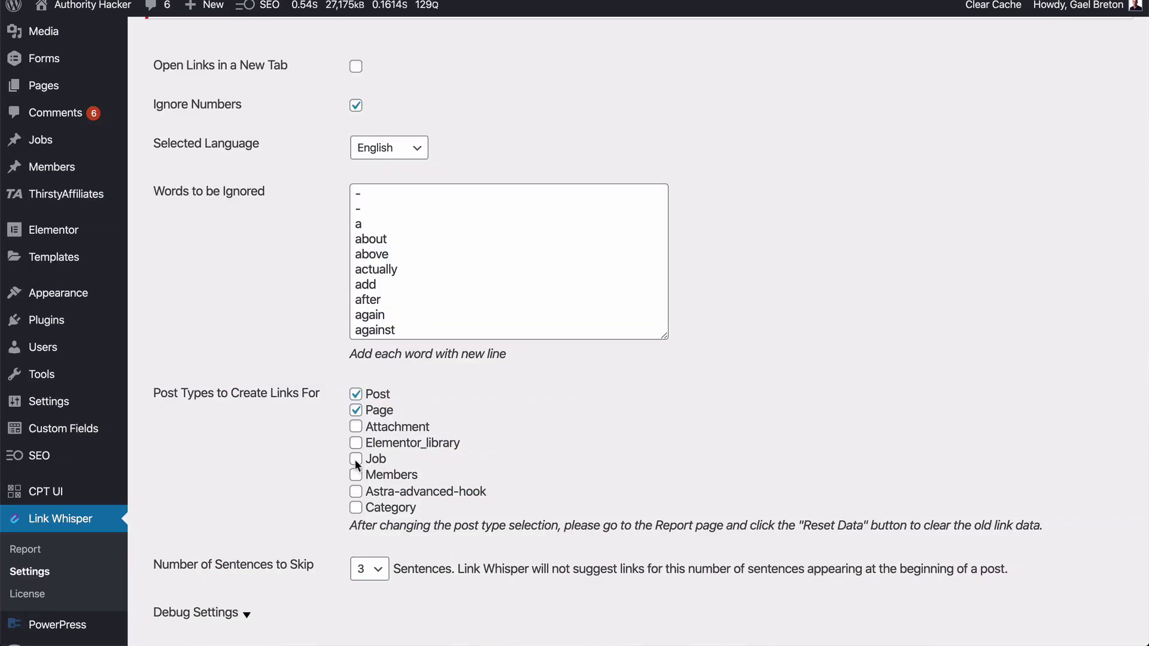
click(355, 458)
click(356, 475)
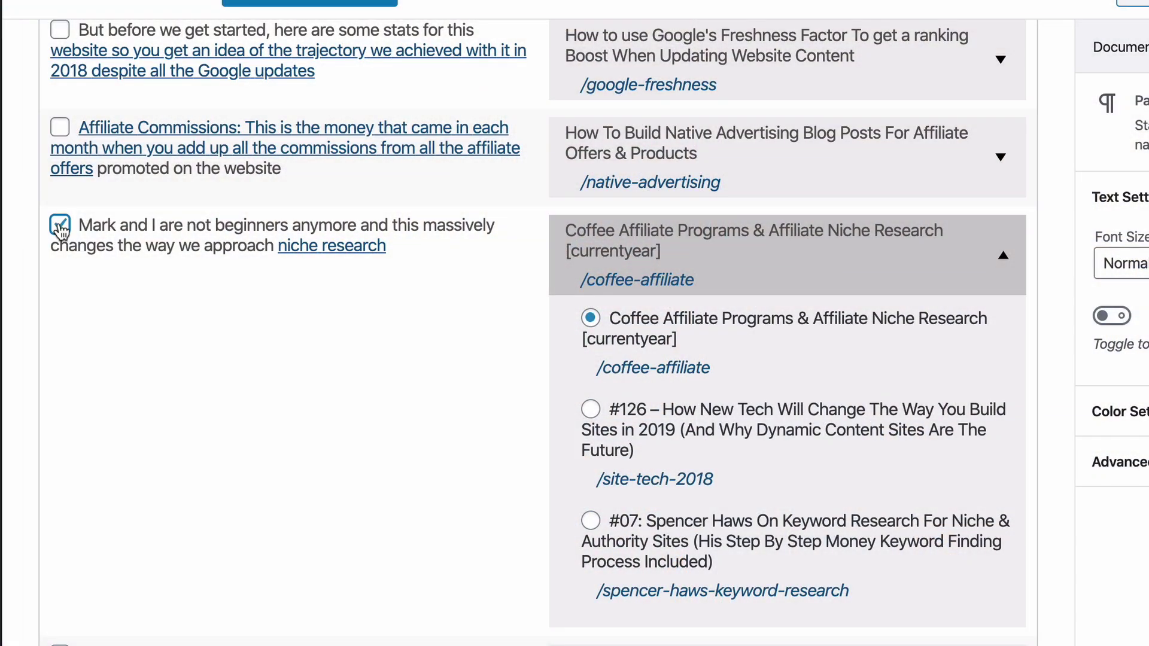
Widen the niche research suggestion's anchor to 'way we approach niche research'
scroll(745, 381, down, 3)
scroll(742, 386, up, 1)
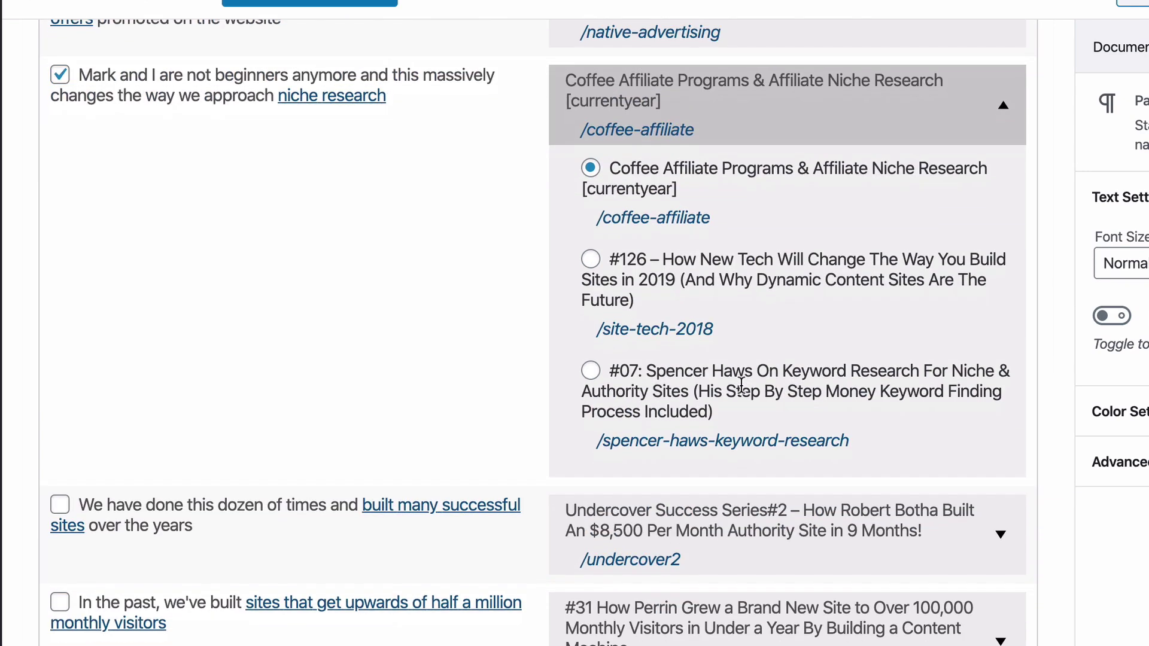
drag(744, 393, 760, 469)
drag(826, 438, 915, 487)
scroll(915, 487, down, 1)
scroll(915, 487, up, 1)
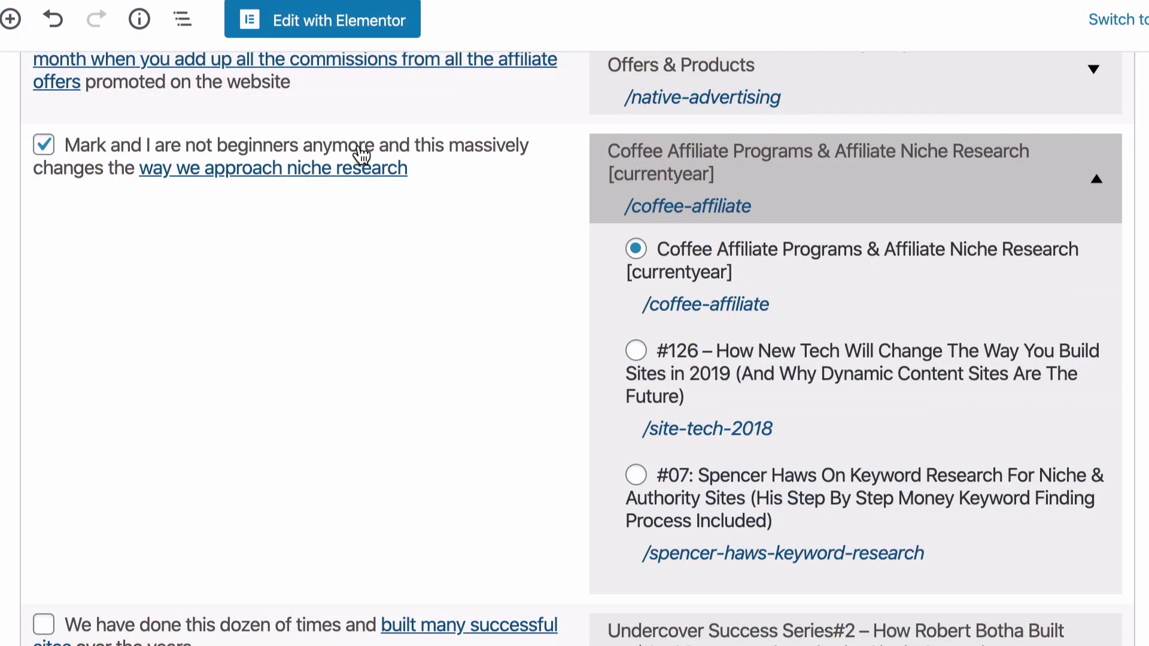
Try anchor ranges starting at 'anymore', 'beginners' and 'are not', finally ending at 'niche'
click(346, 150)
click(251, 171)
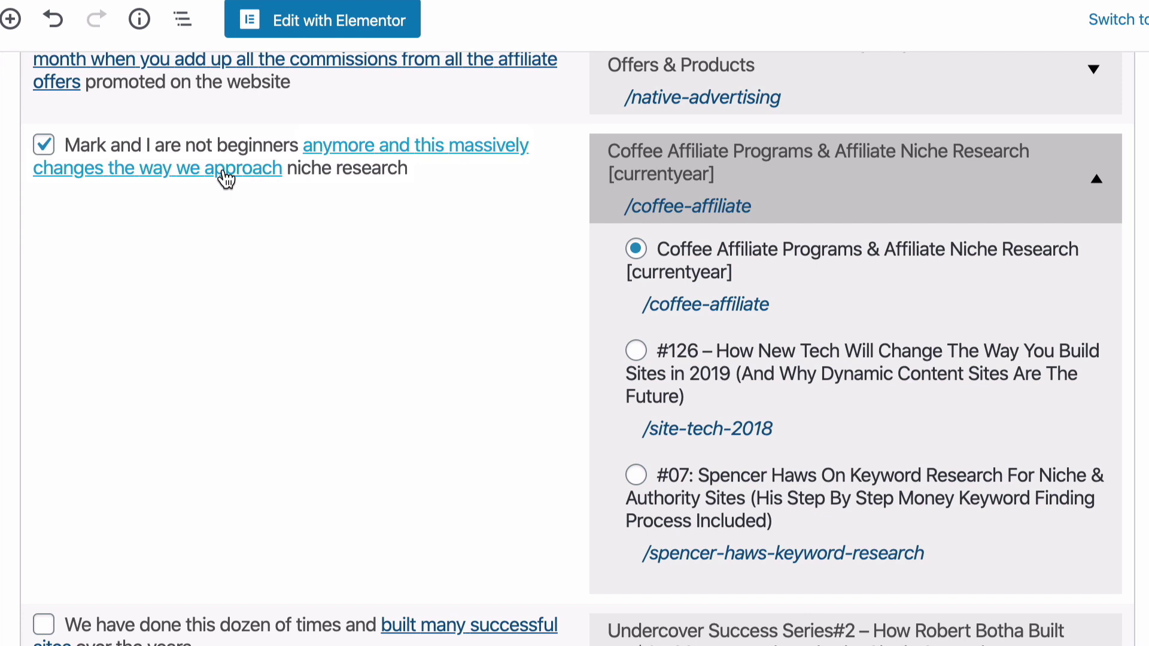
click(243, 150)
click(181, 175)
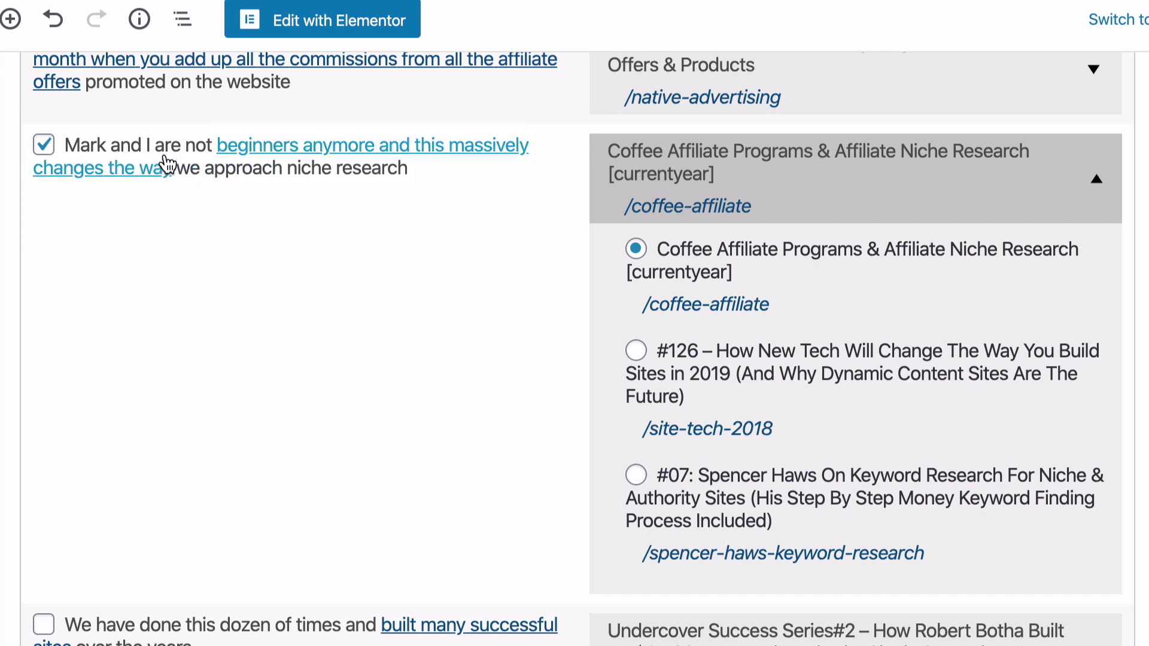
click(168, 150)
click(202, 150)
click(283, 174)
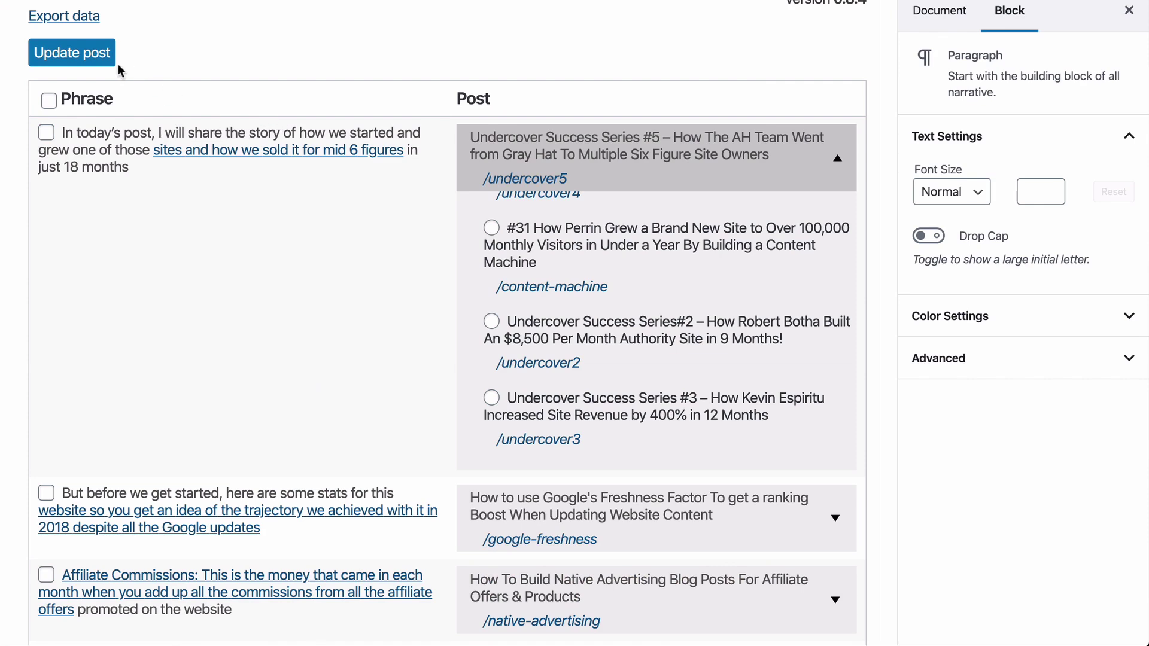
Insert the chosen link suggestions into the post, reload the editor, and acknowledge the success message
key(super+r)
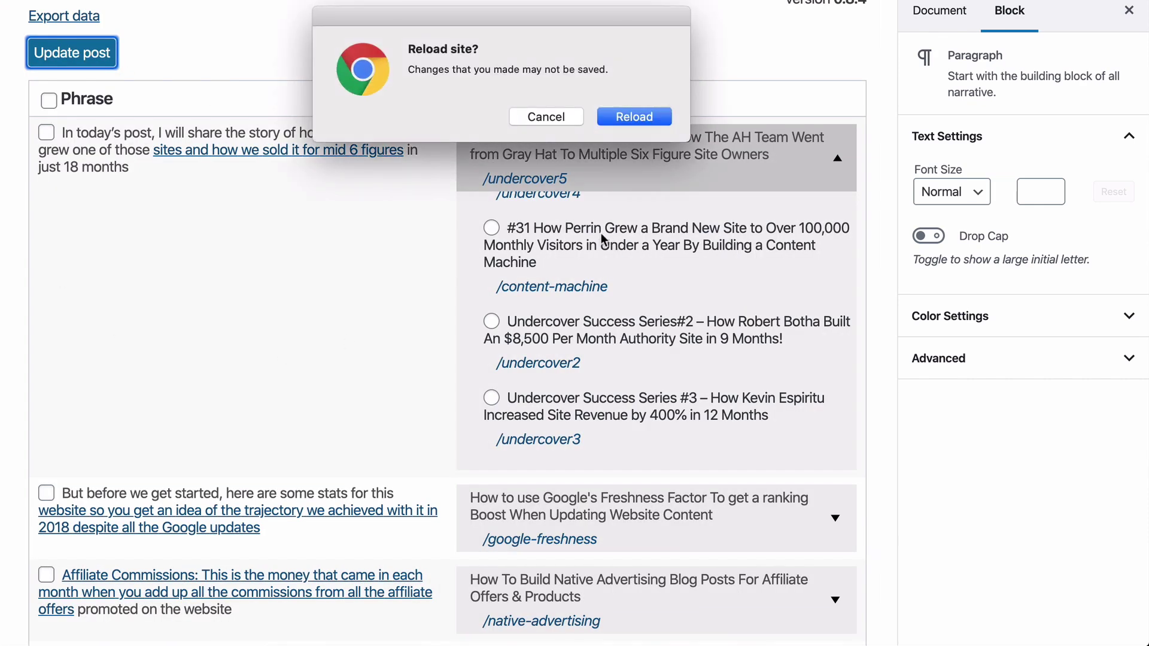
click(644, 124)
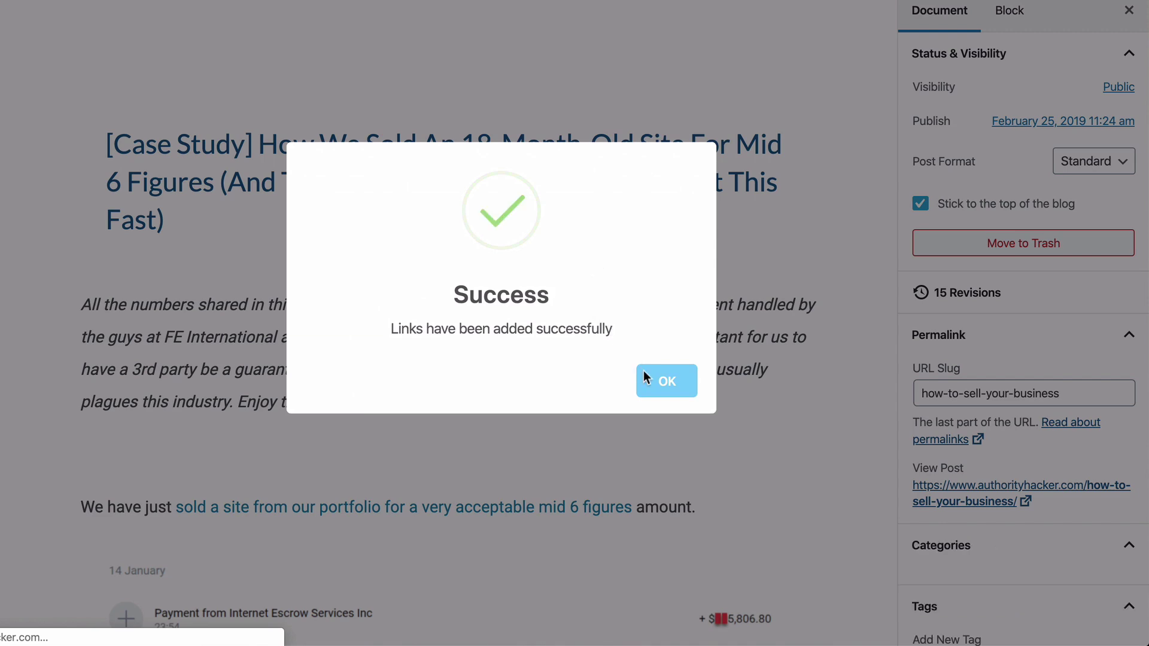
click(665, 380)
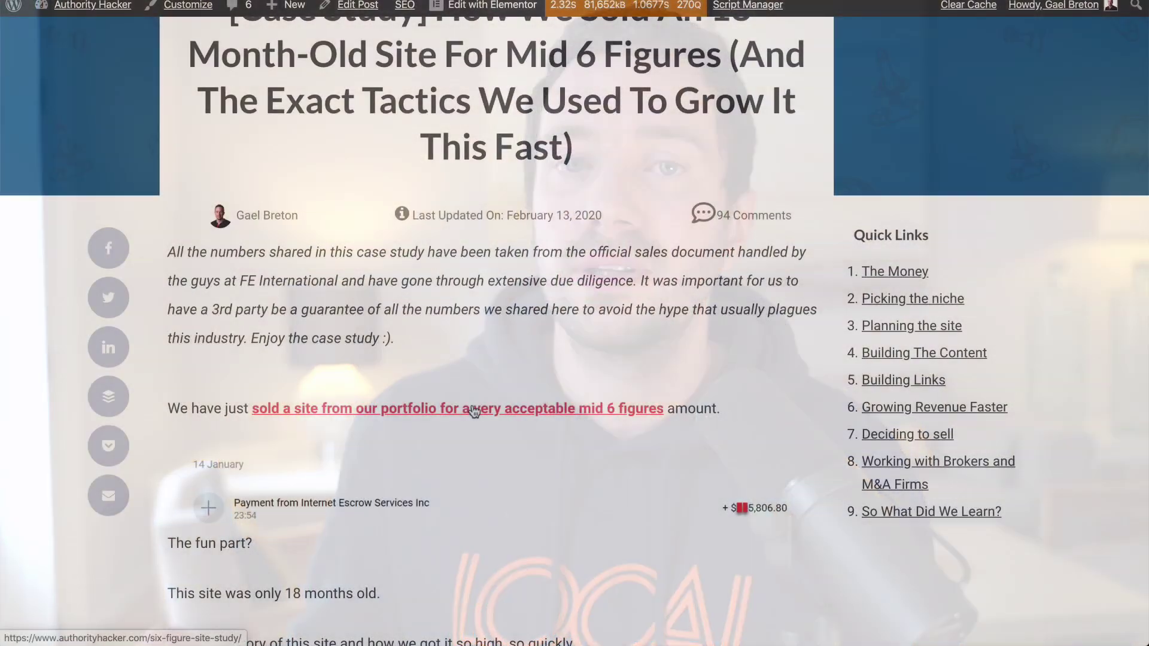
Inspect the new link in the live post's intro sentence with Chrome DevTools
right_click(473, 408)
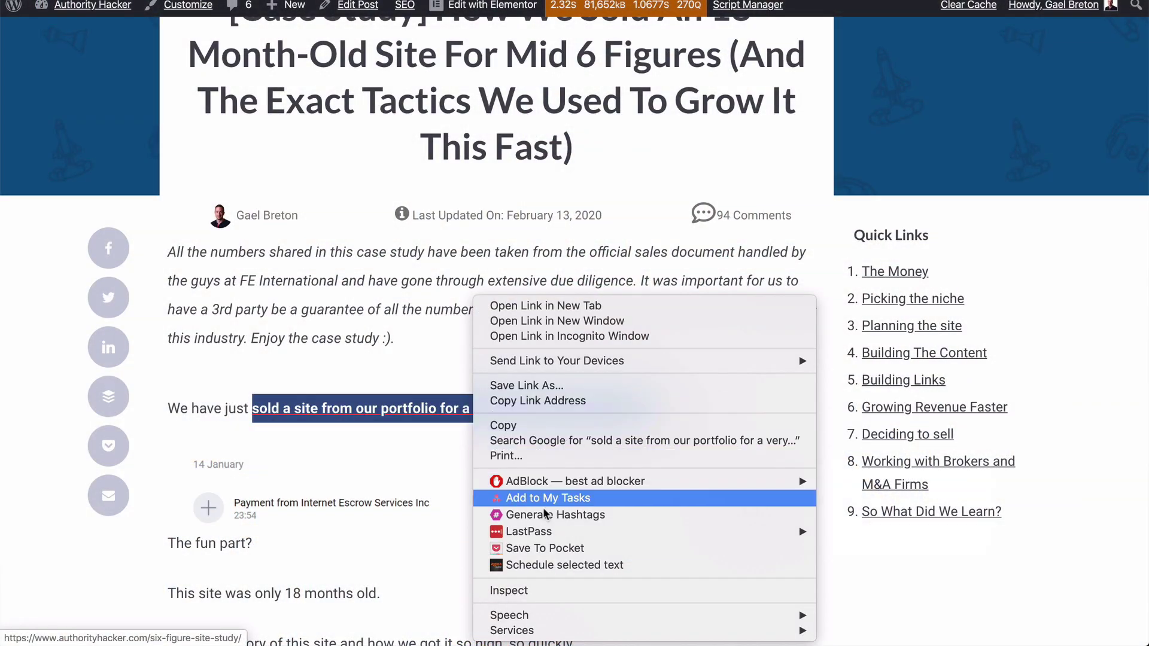
click(553, 589)
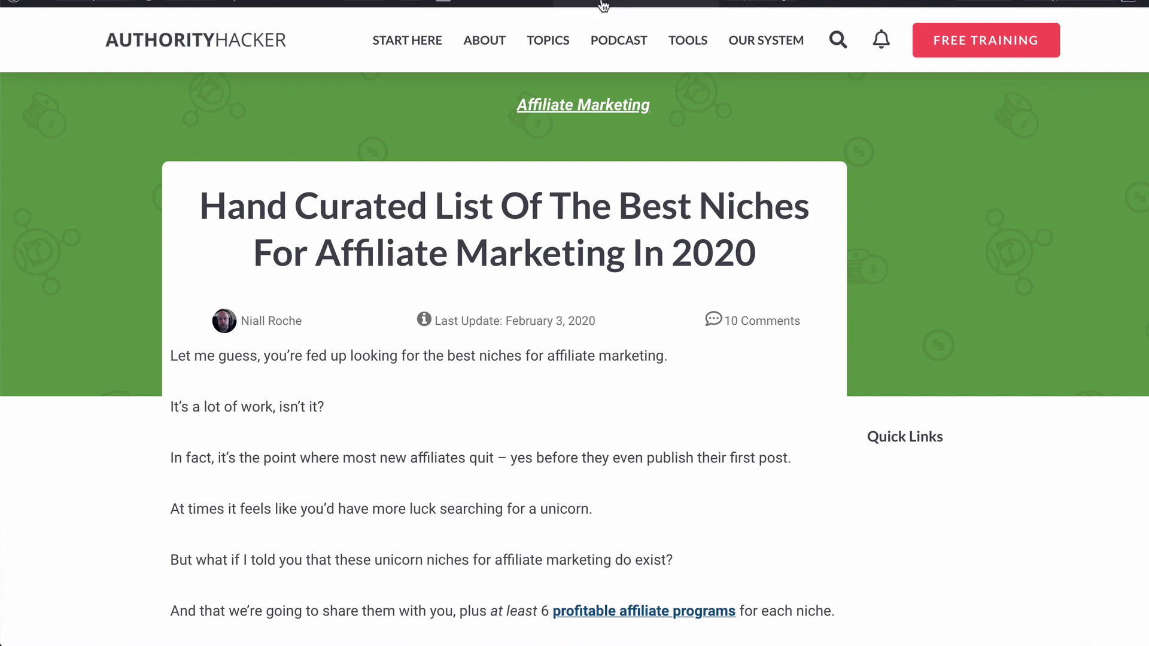
List the 55 scripts in Query Monitor for the live niches post and scroll through them
mouse_move(609, 4)
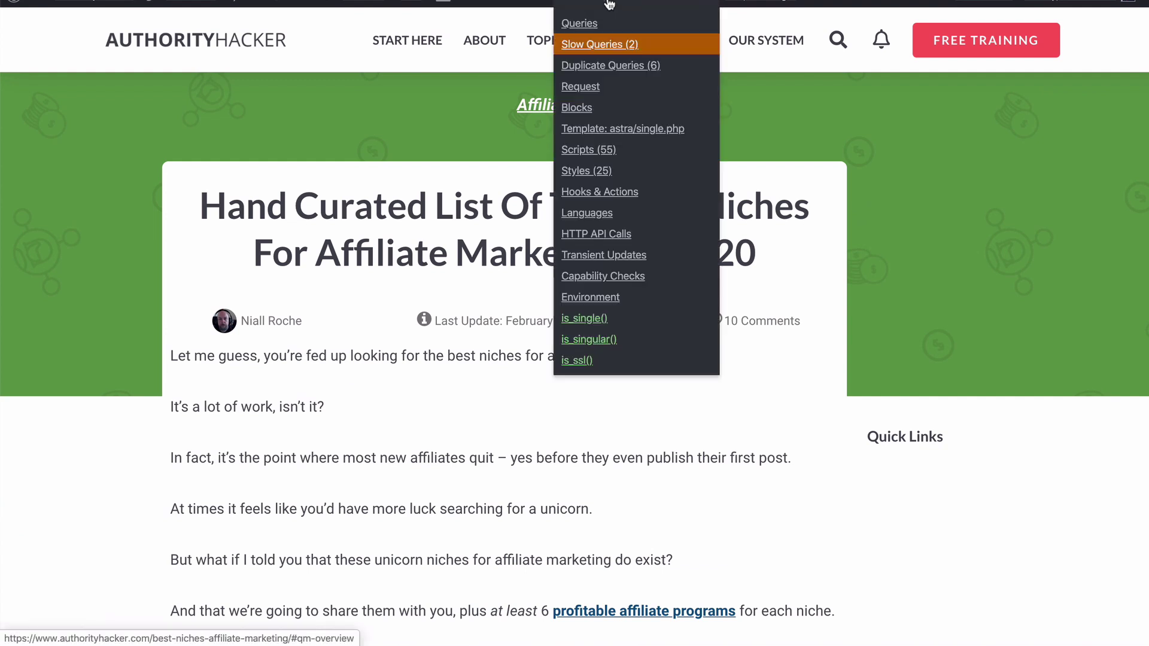
click(591, 150)
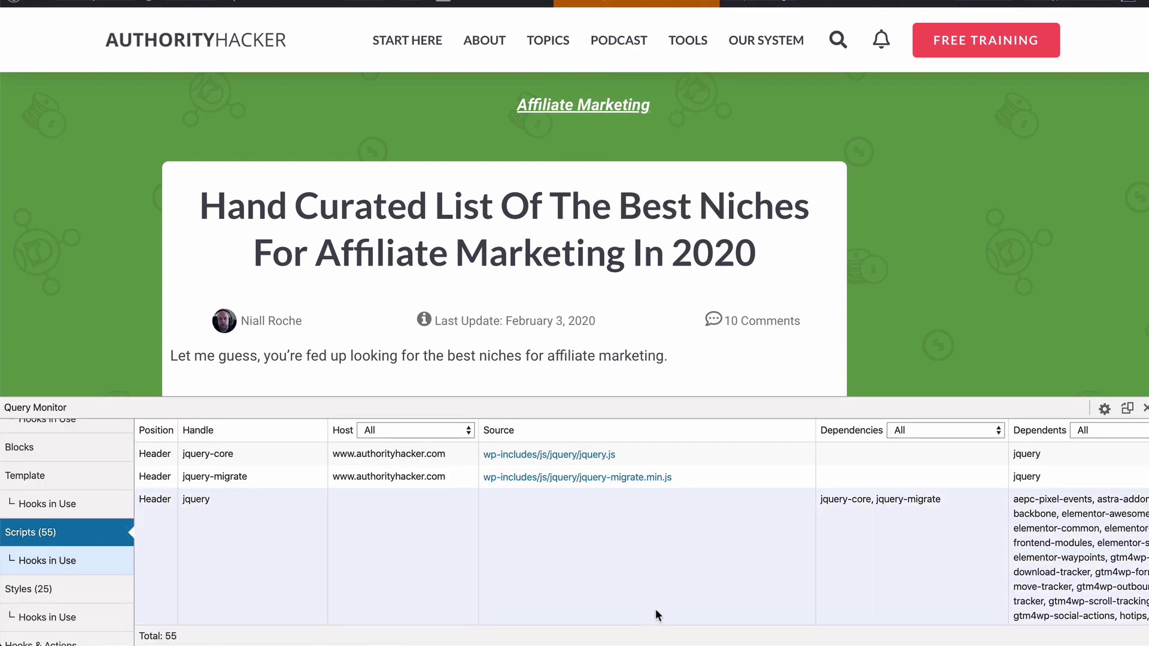
scroll(745, 533, down, 10)
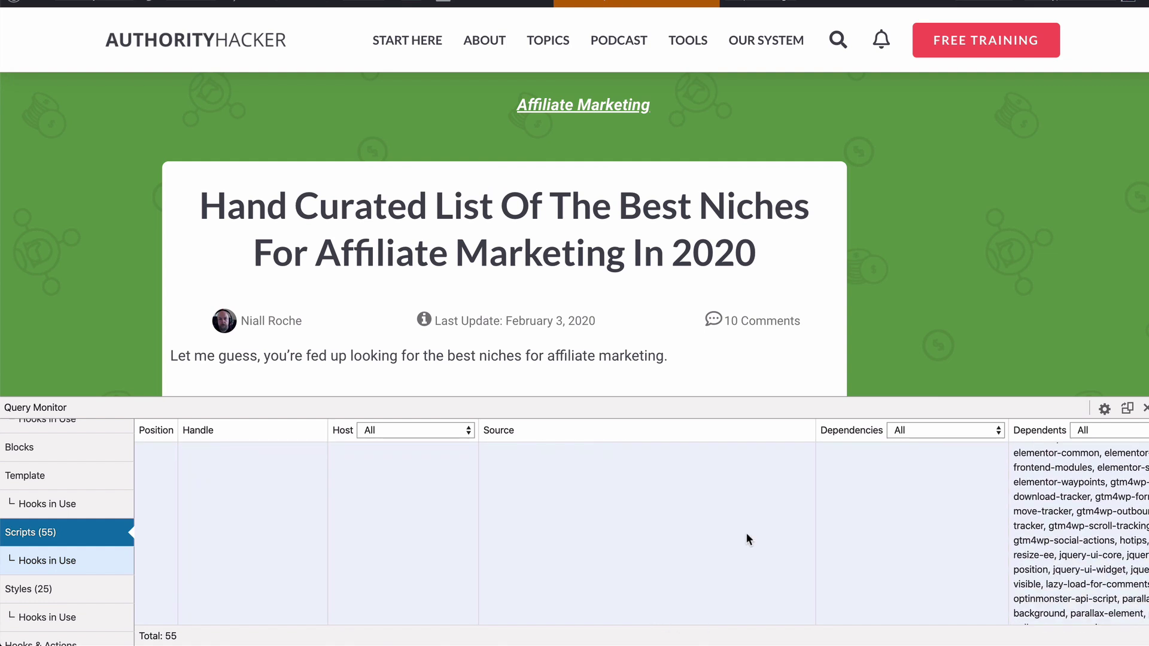
scroll(746, 536, down, 8)
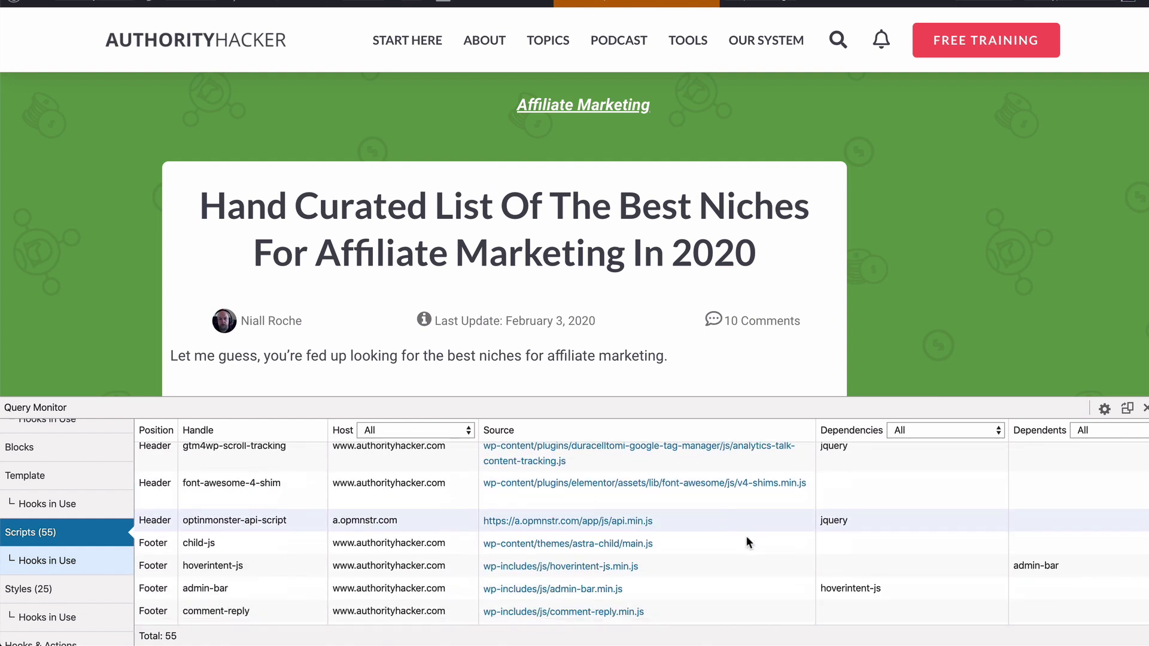
scroll(746, 542, down, 10)
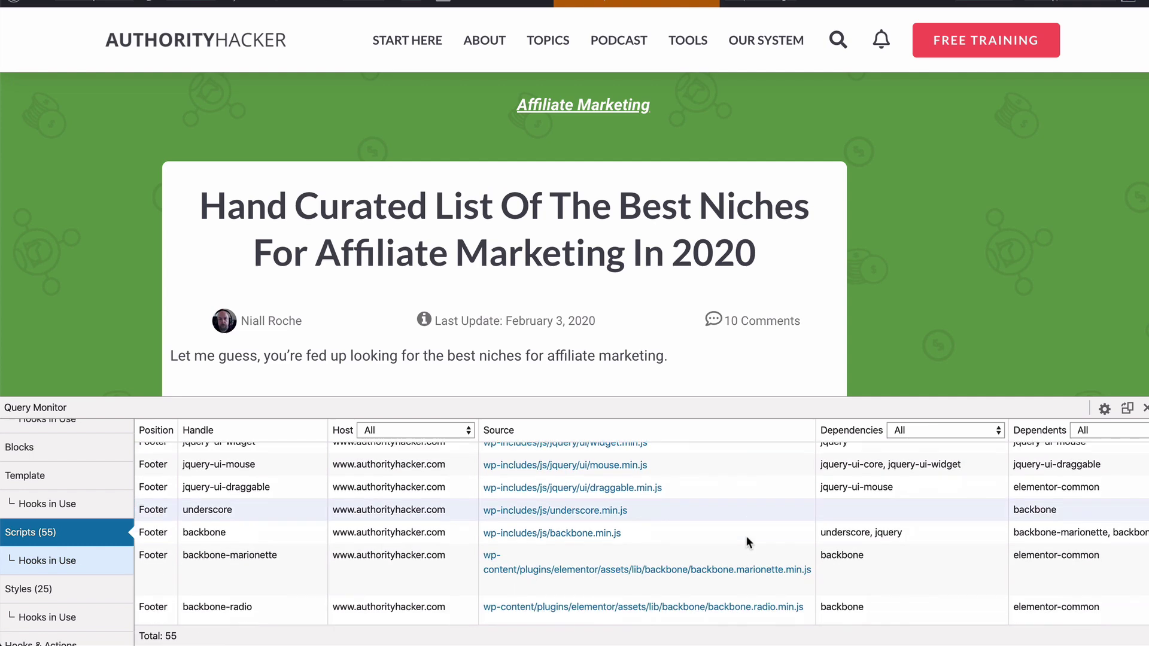
scroll(745, 542, down, 8)
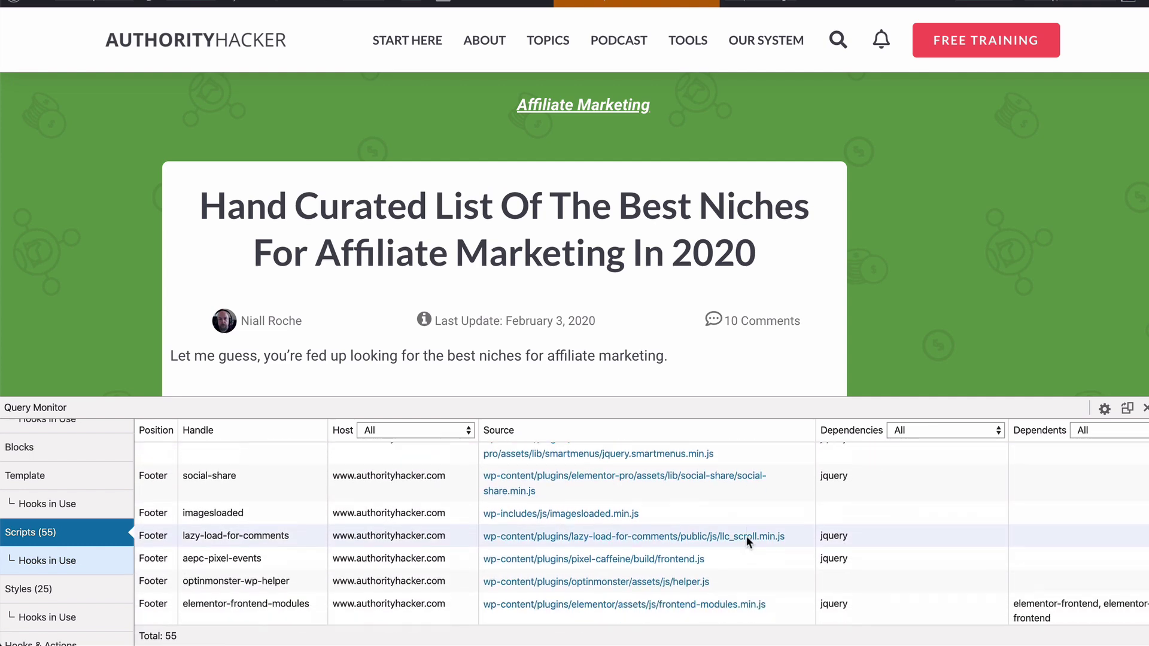
scroll(748, 543, down, 5)
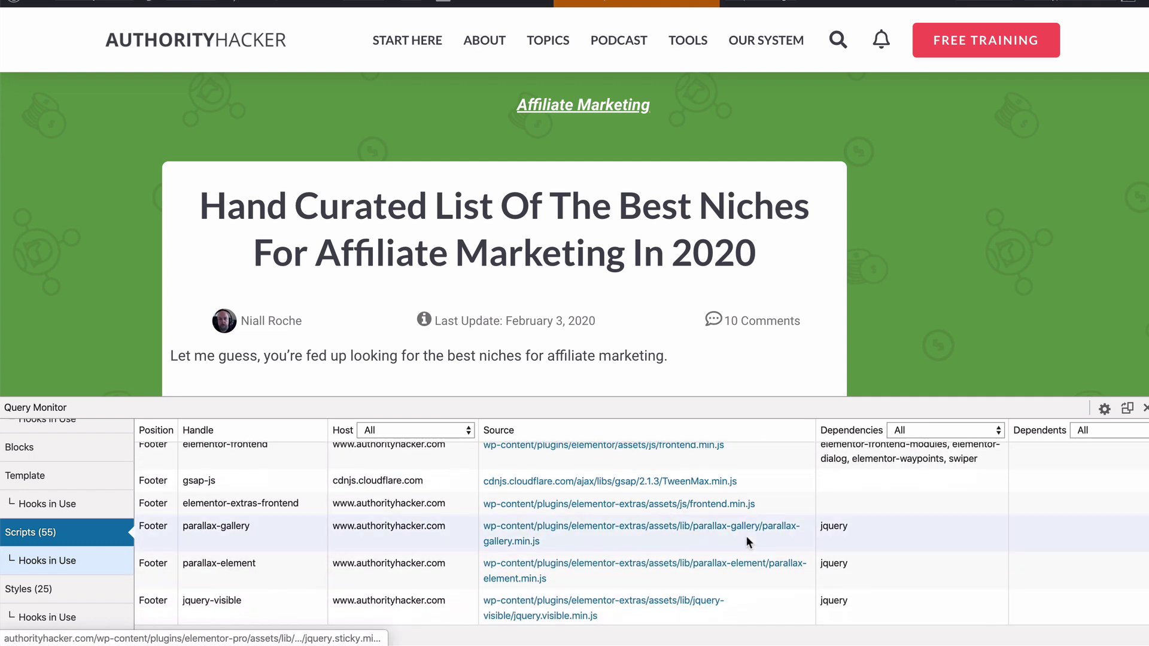